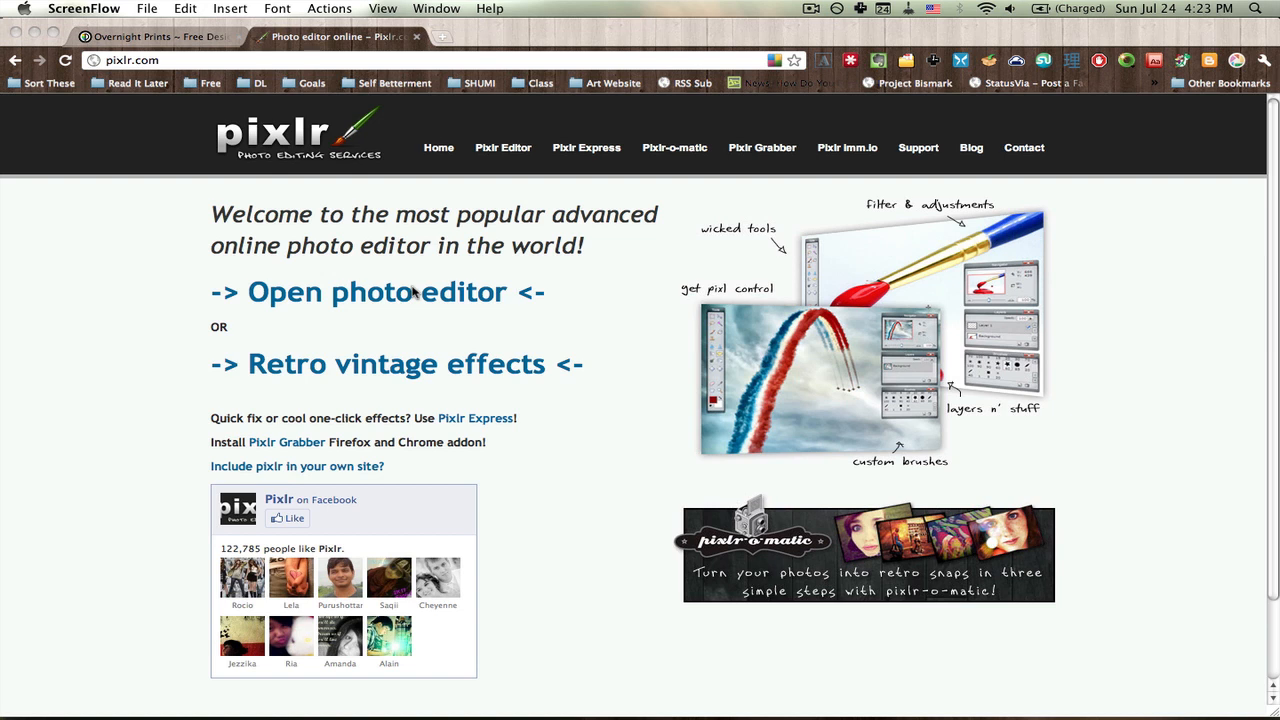
Launch the Pixlr photo editor and open Pig & Squirrel Logo 1290x1080.jpg from the computer
triple_click(217, 376)
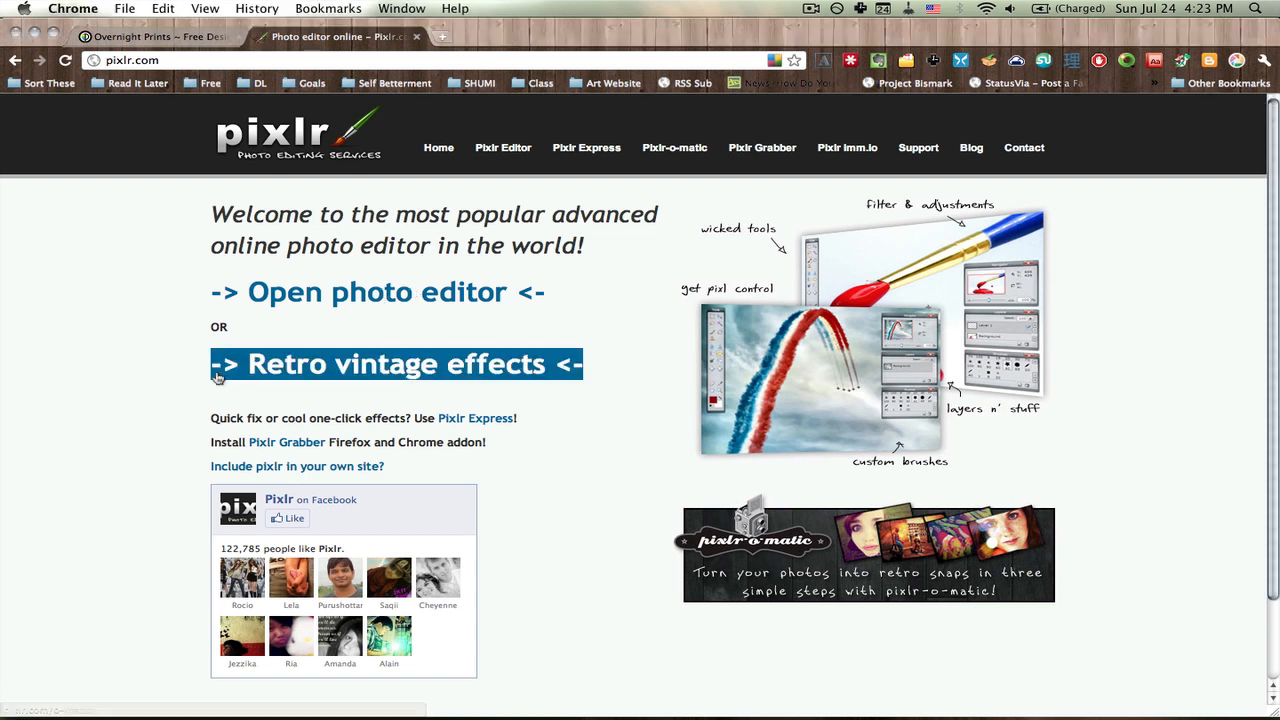
click(386, 294)
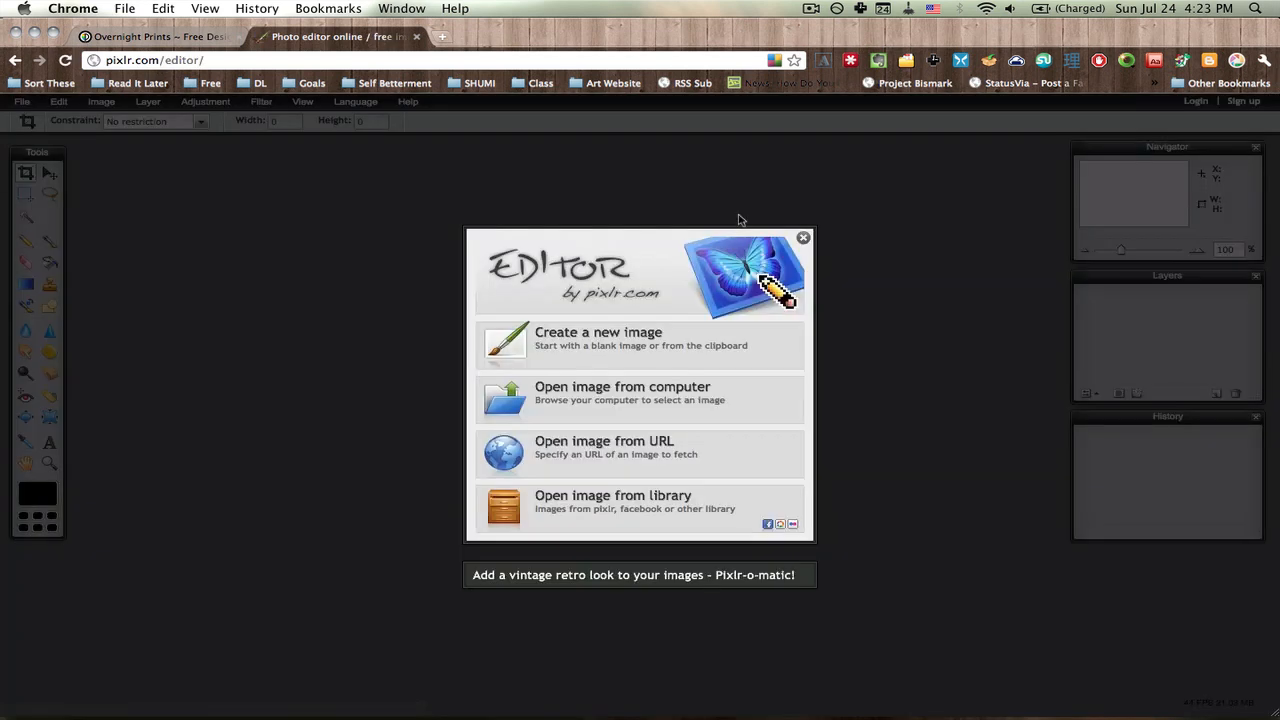
click(585, 393)
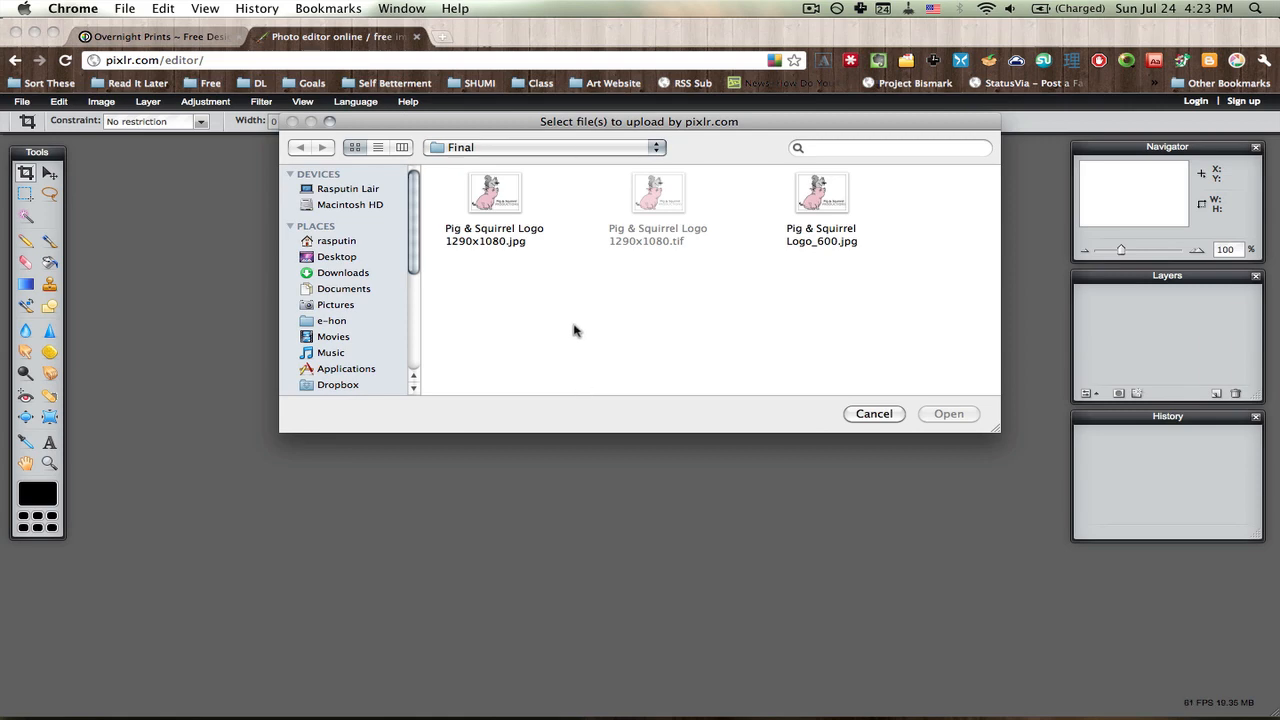
double_click(494, 212)
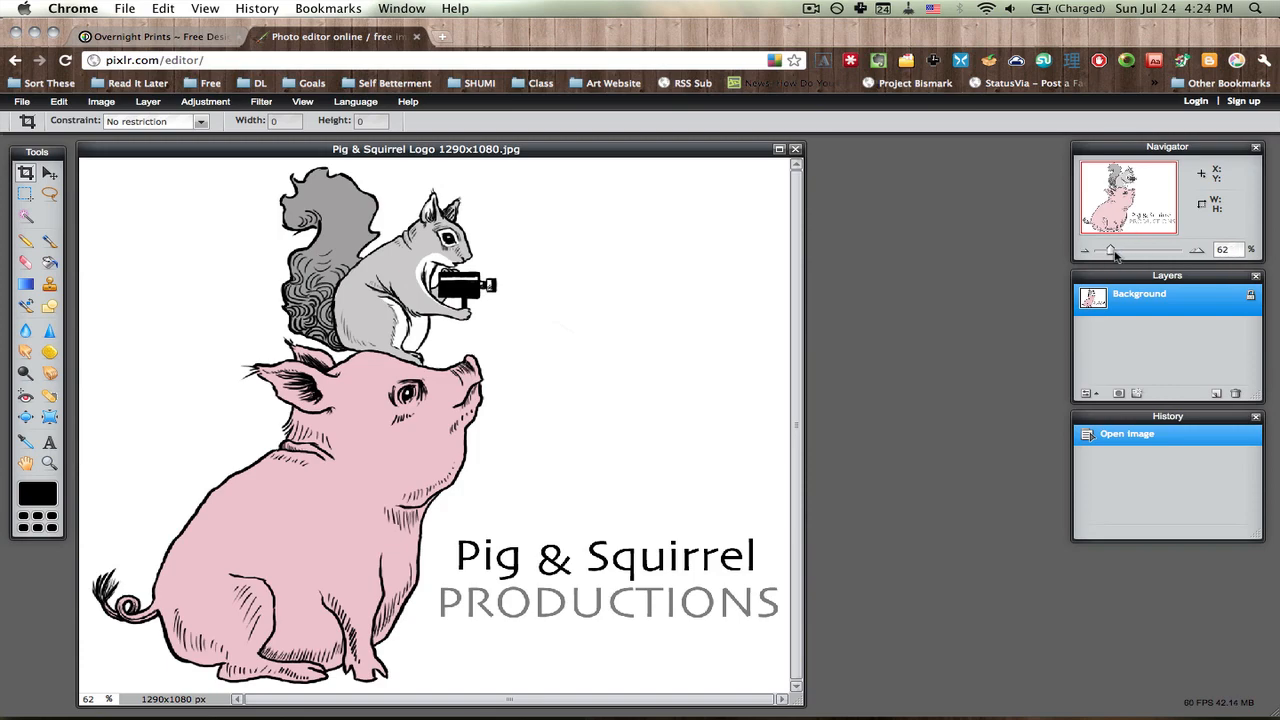
Try a freehand crop of the logo image to about 1263 x 1052 px and revert to the originally opened image
mouse_move(1112, 253)
mouse_down()
mouse_move(1140, 254)
mouse_move(1120, 253)
mouse_up()
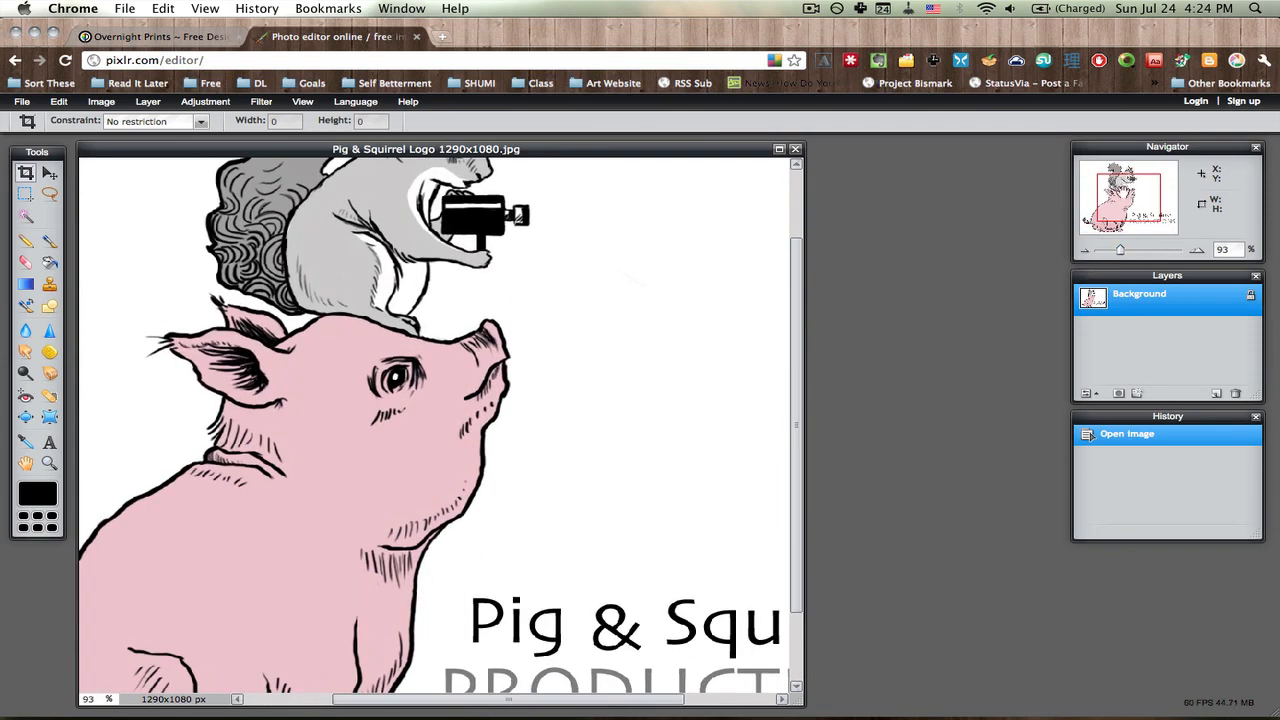
mouse_move(1122, 192)
mouse_down()
mouse_move(1091, 180)
mouse_move(1105, 192)
mouse_up()
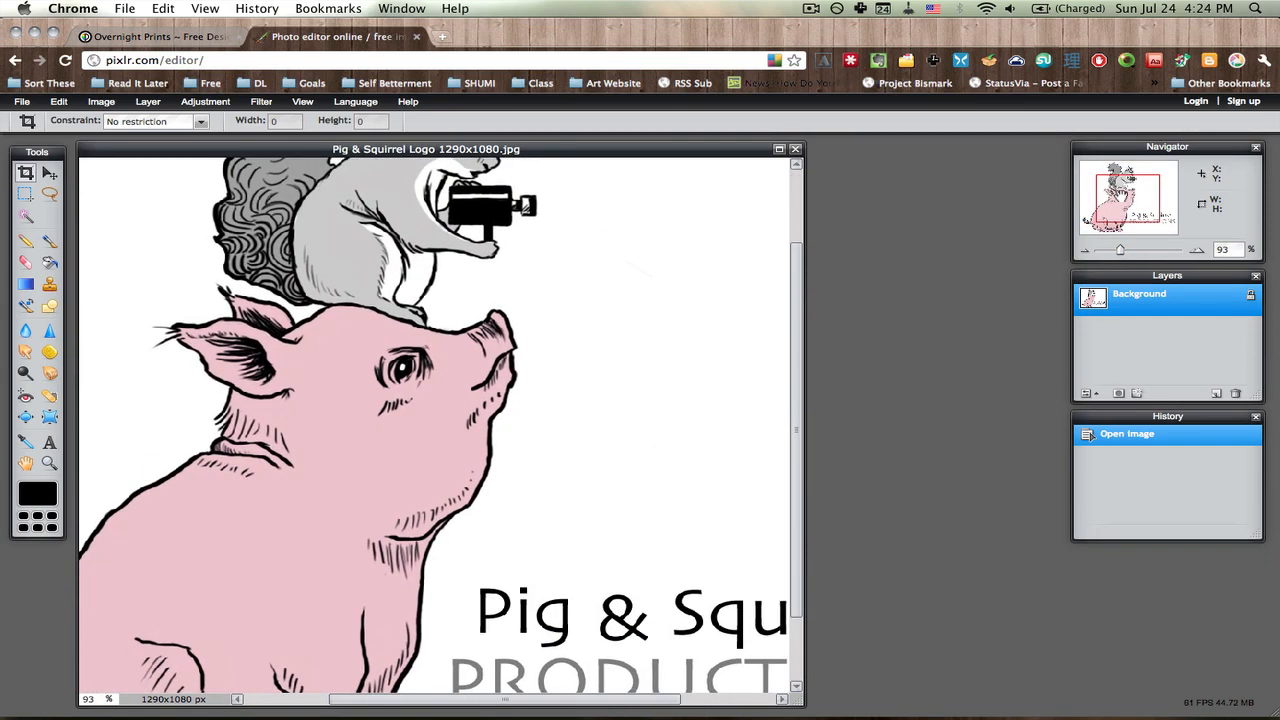
drag(1124, 252, 1108, 254)
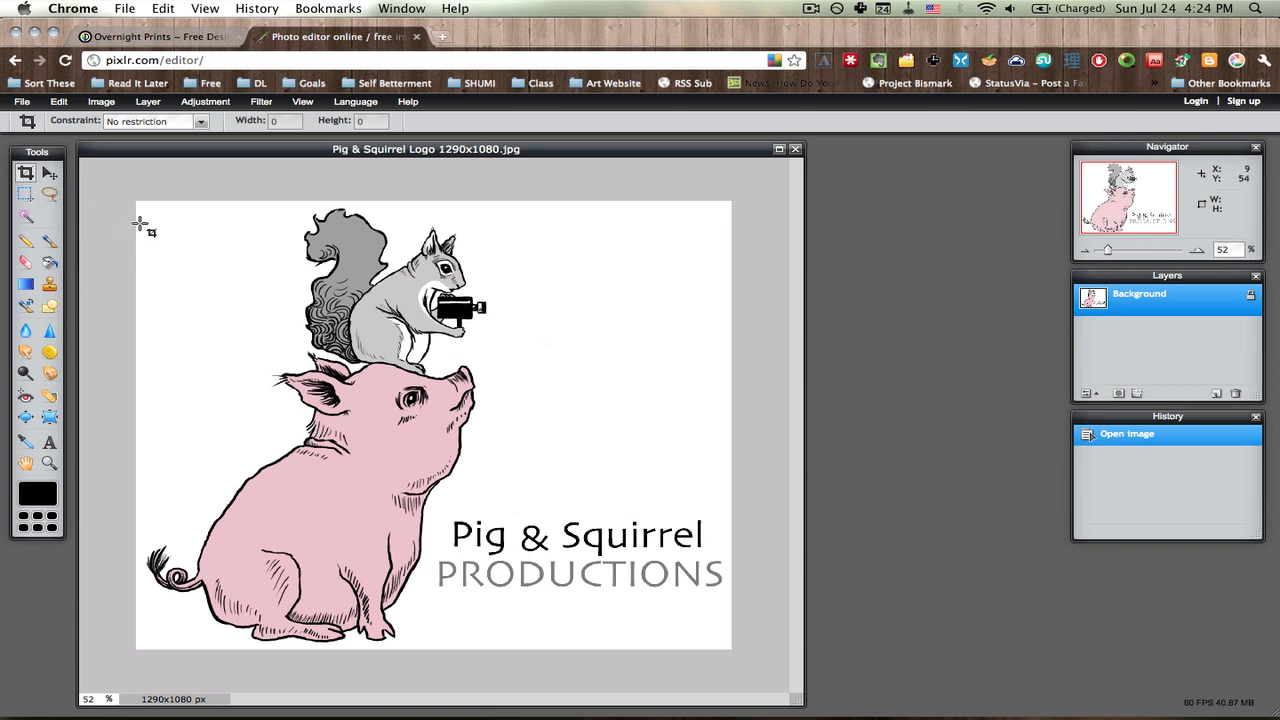
drag(143, 207, 727, 645)
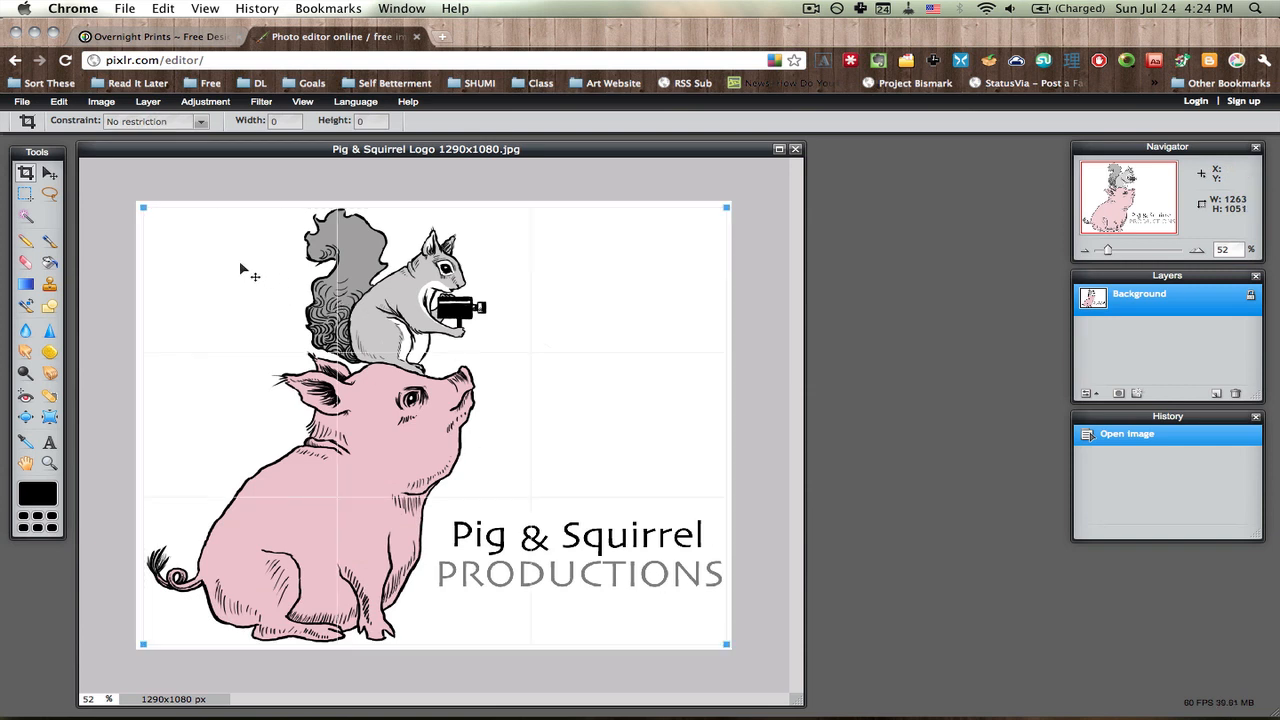
key(Return)
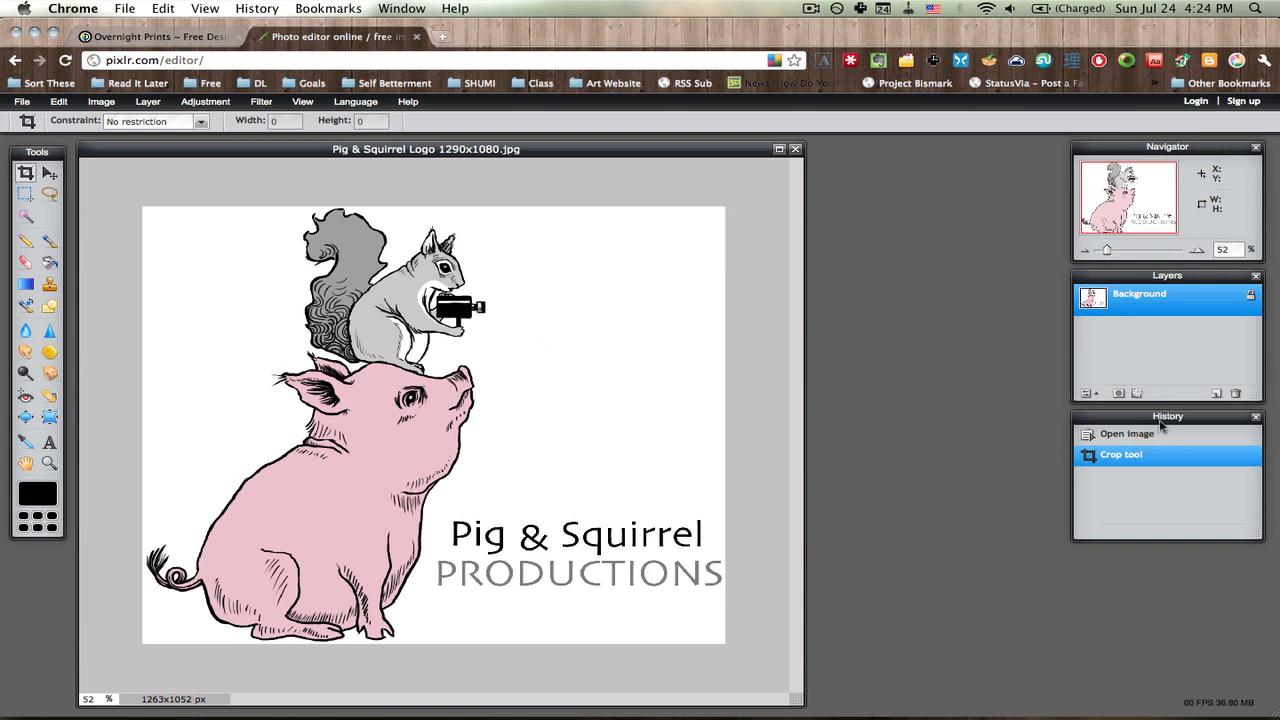
click(1119, 438)
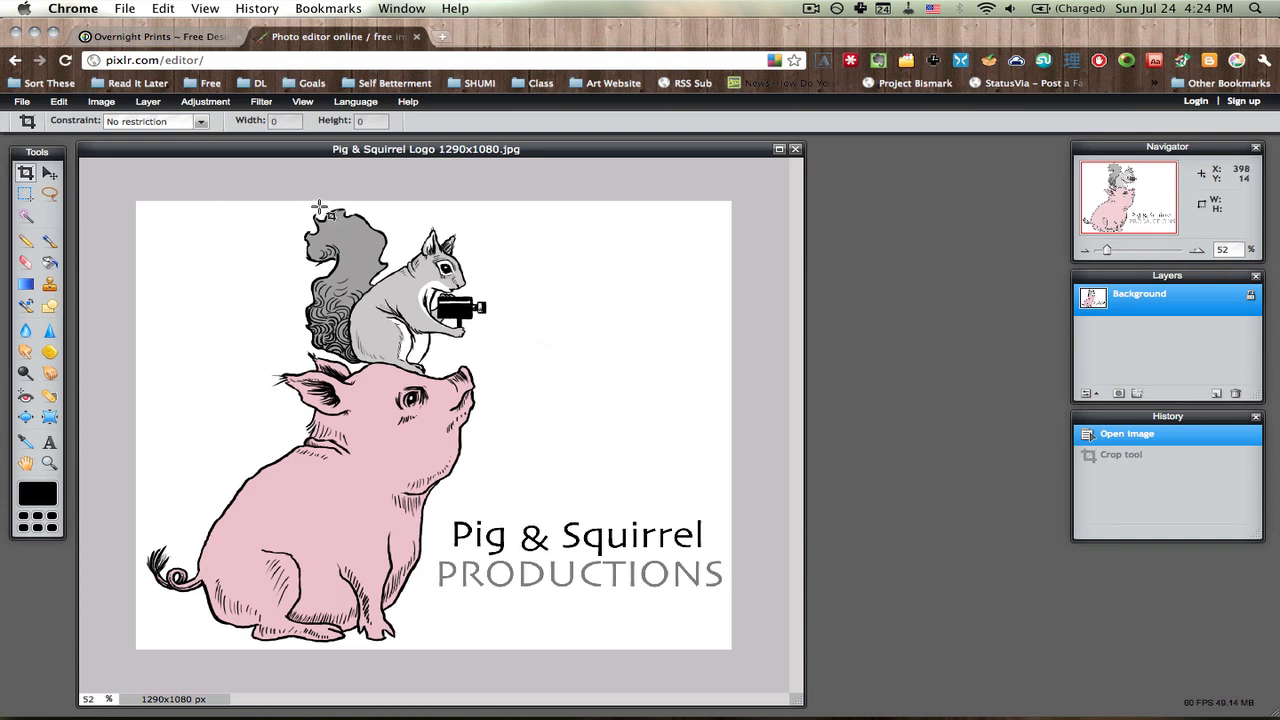
Wand-select the white background, invert the selection to the artwork, and crop the image to it
click(26, 217)
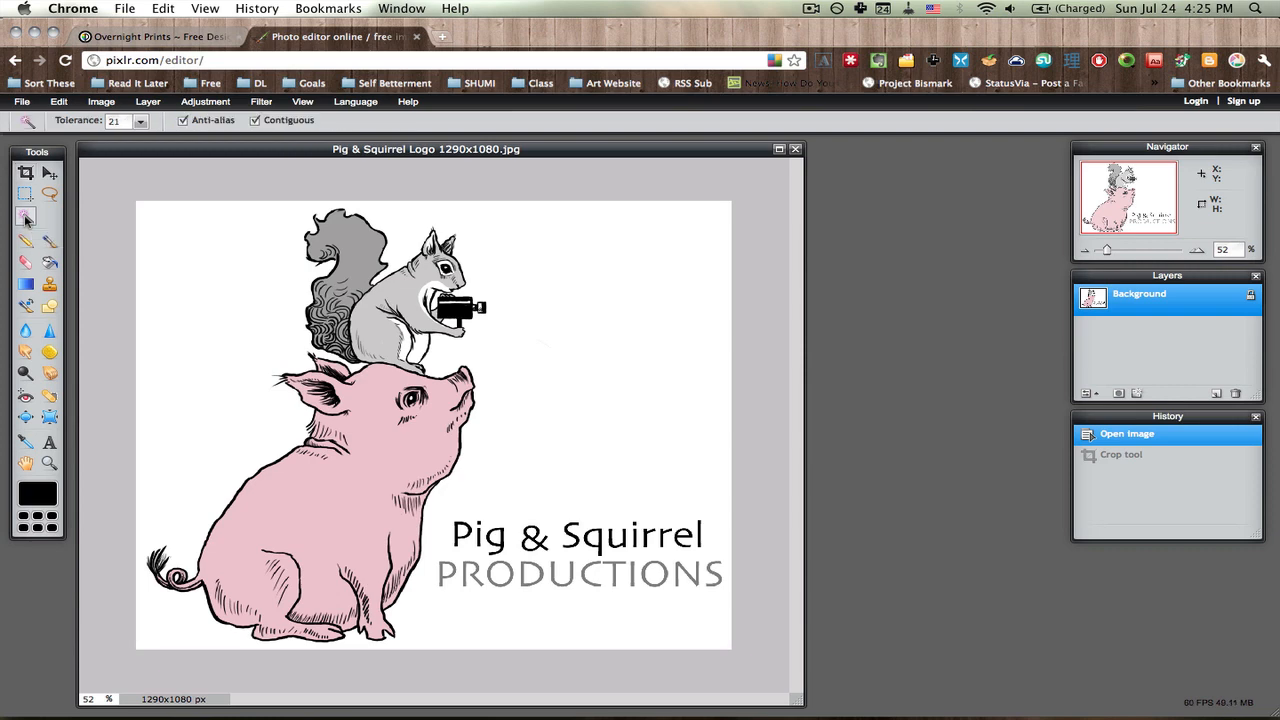
click(203, 305)
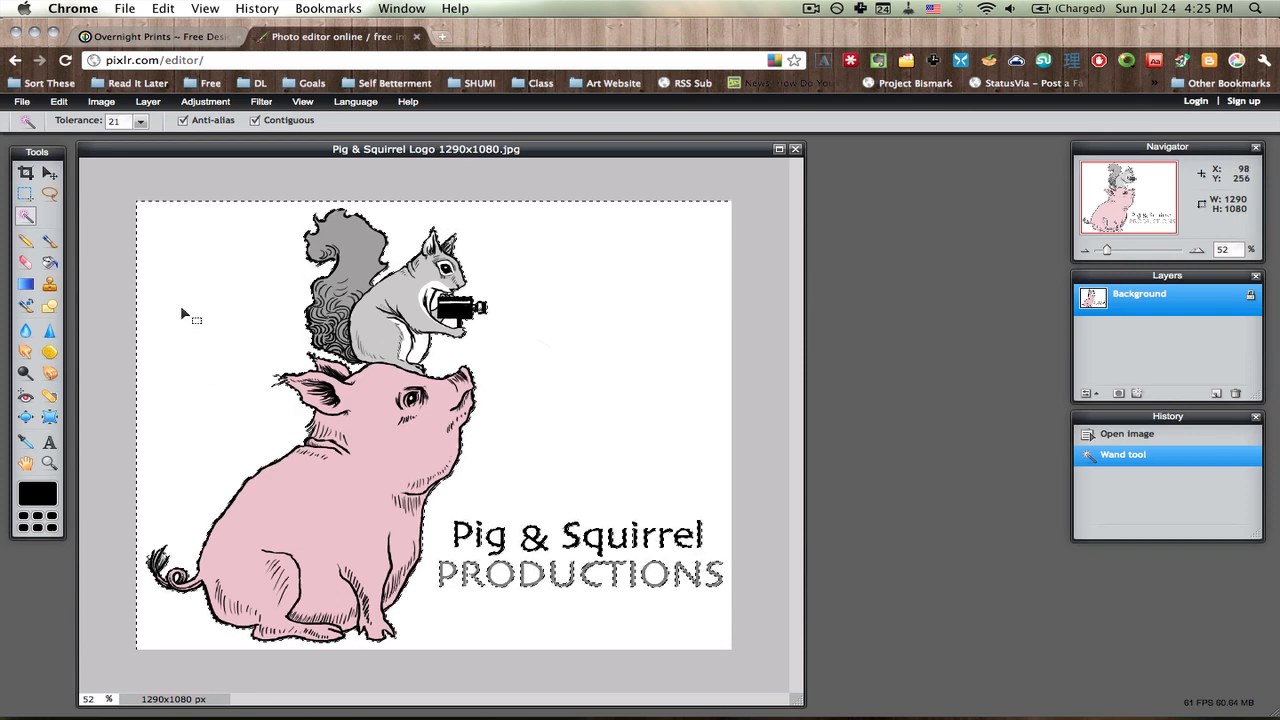
right_click(182, 312)
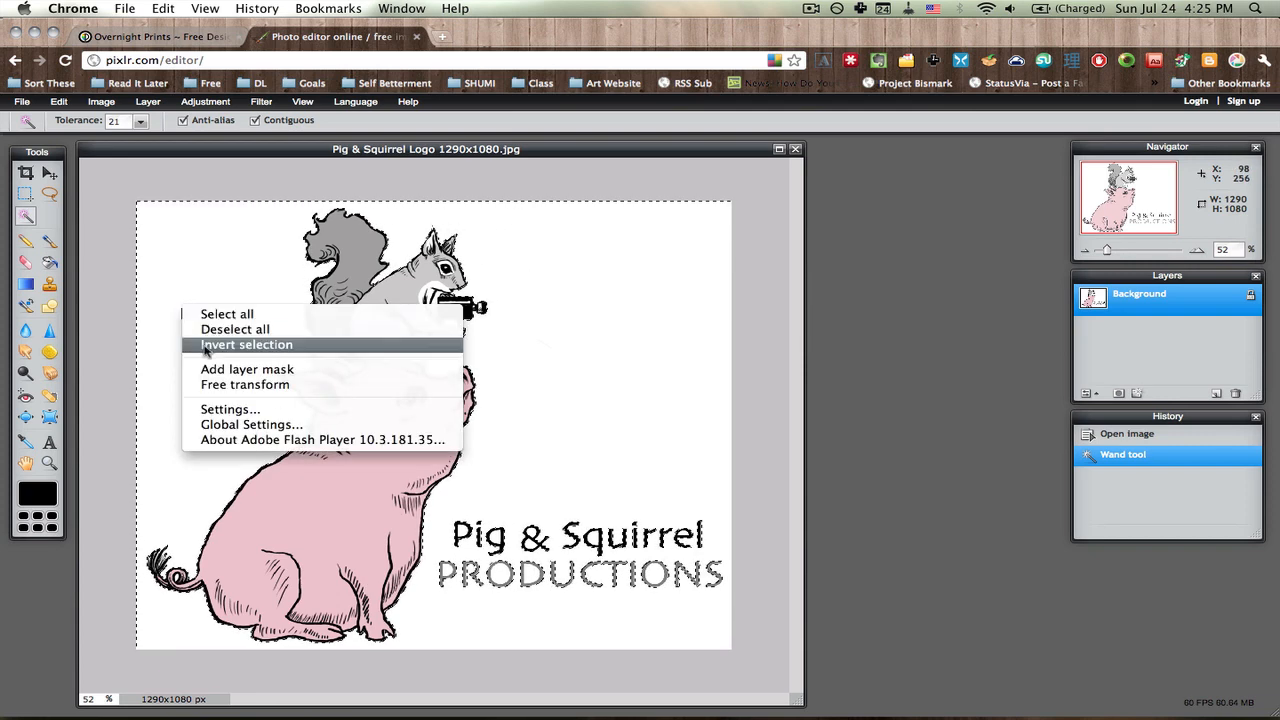
click(205, 345)
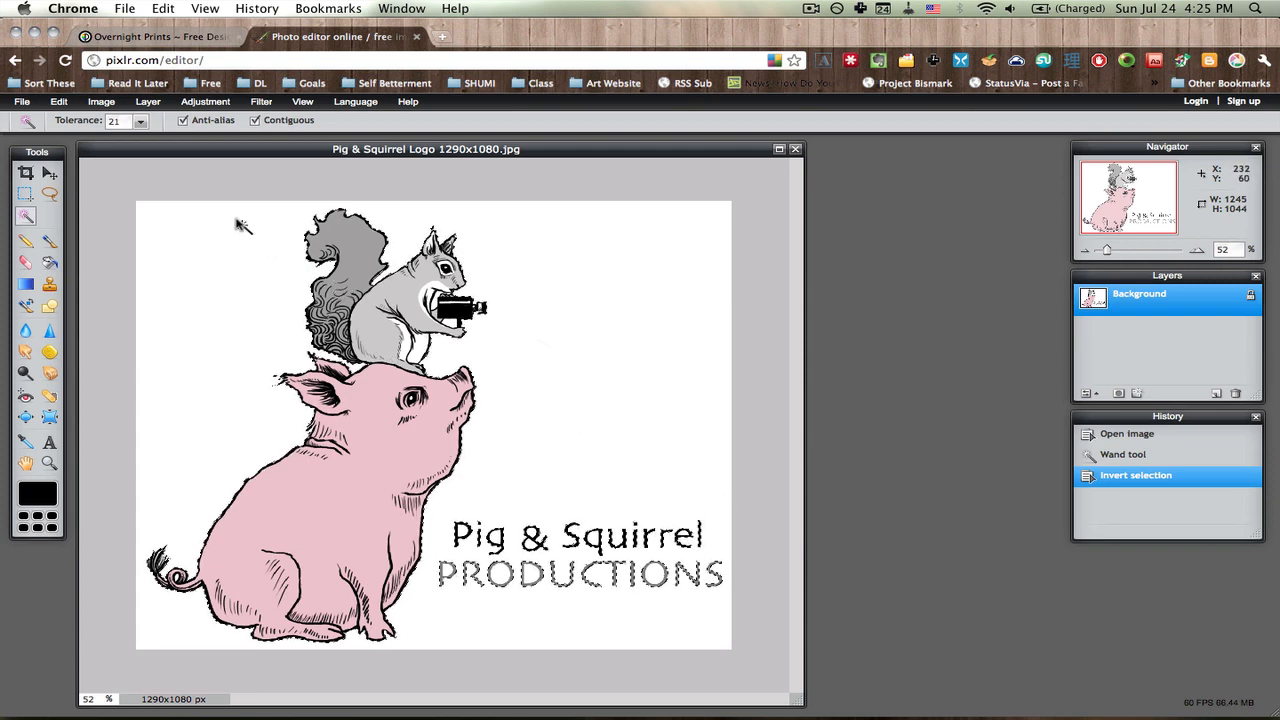
click(117, 106)
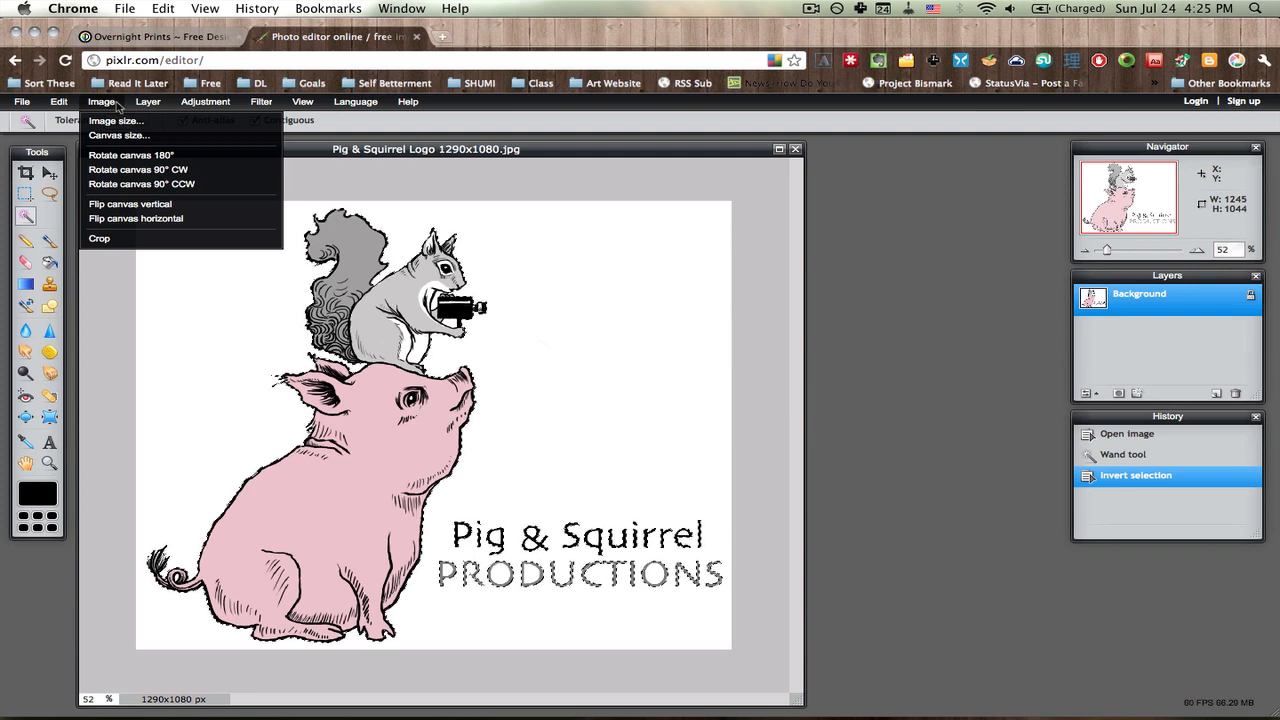
click(105, 238)
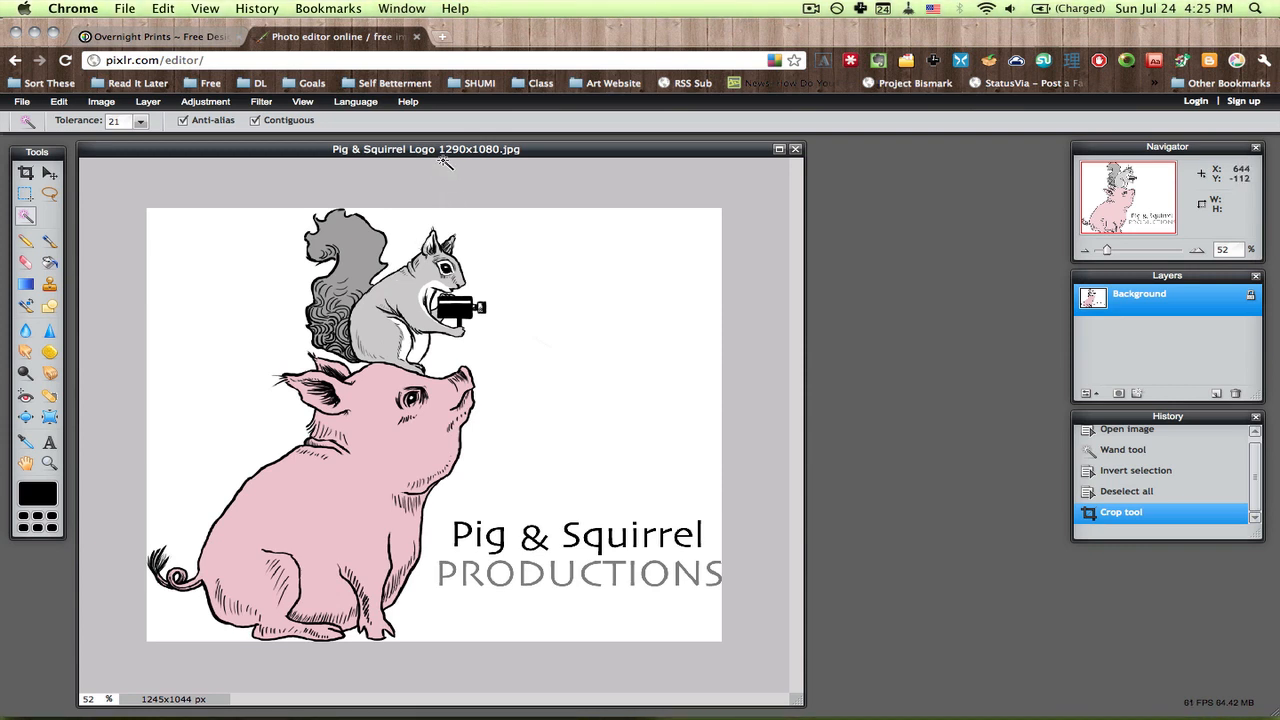
Resize the image to 300 pixels wide with proportions constrained, and check it at 100% zoom
click(107, 103)
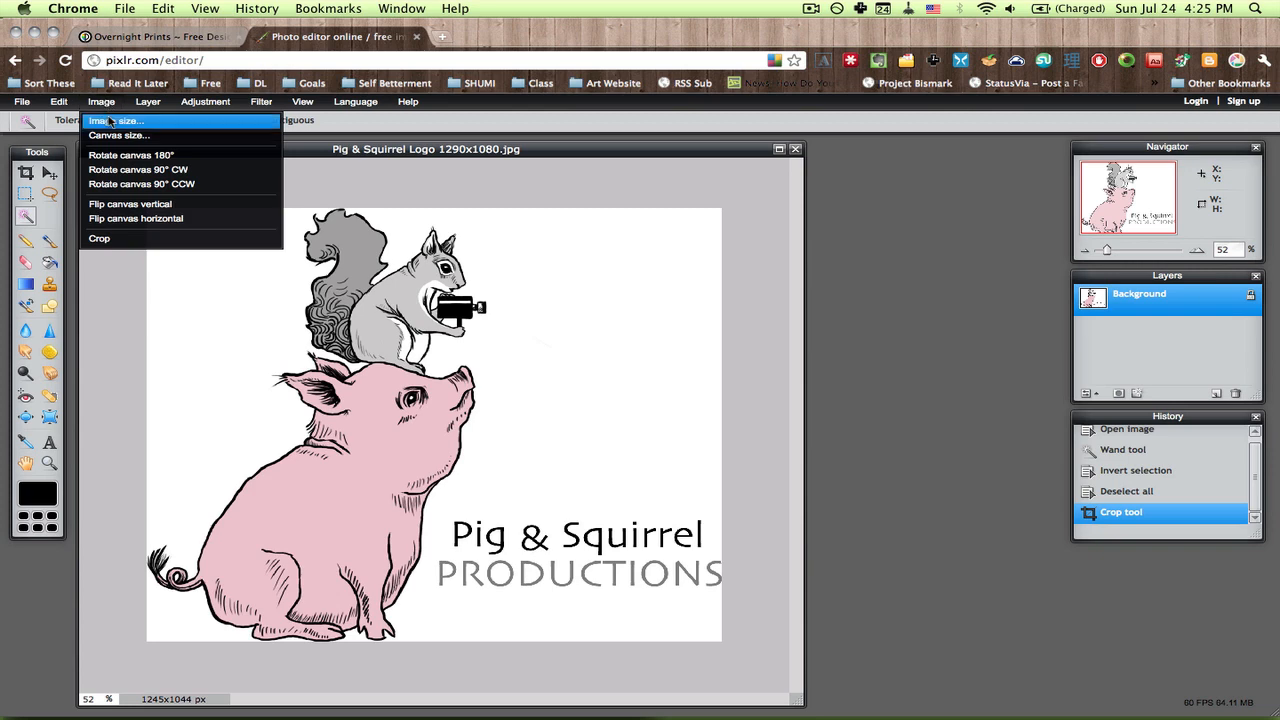
click(110, 122)
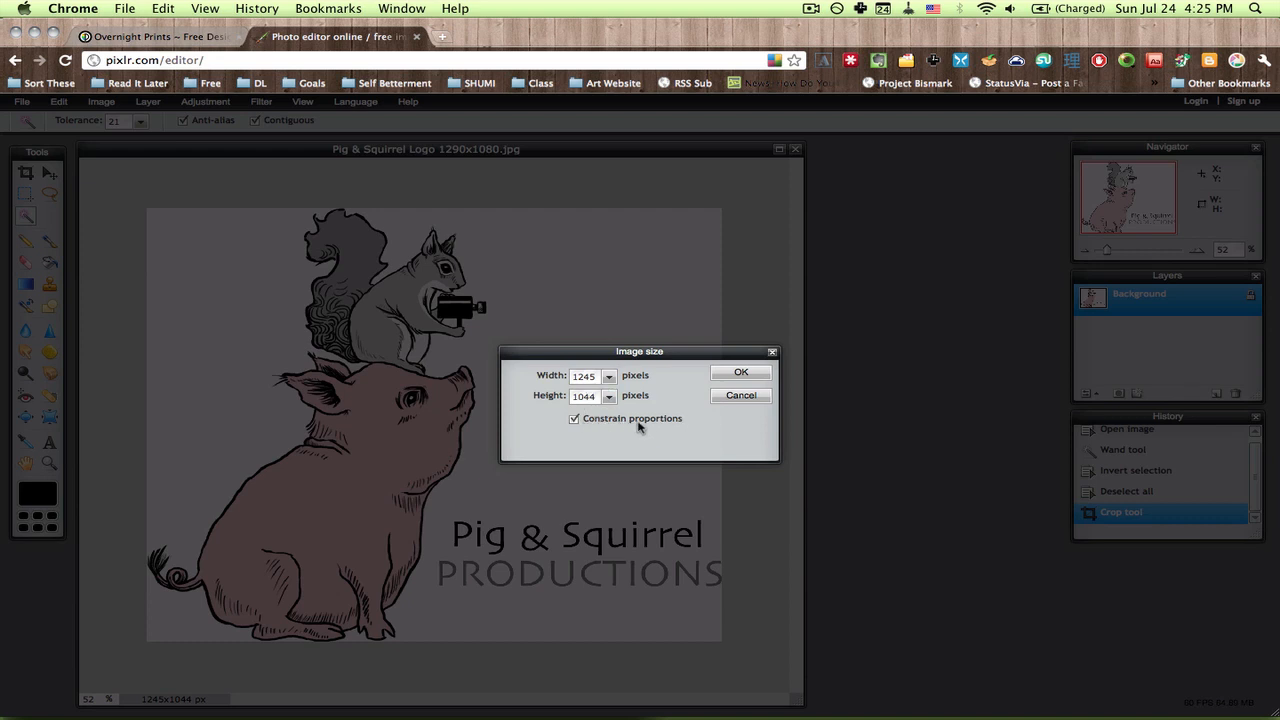
double_click(595, 376)
text(300)
click(727, 379)
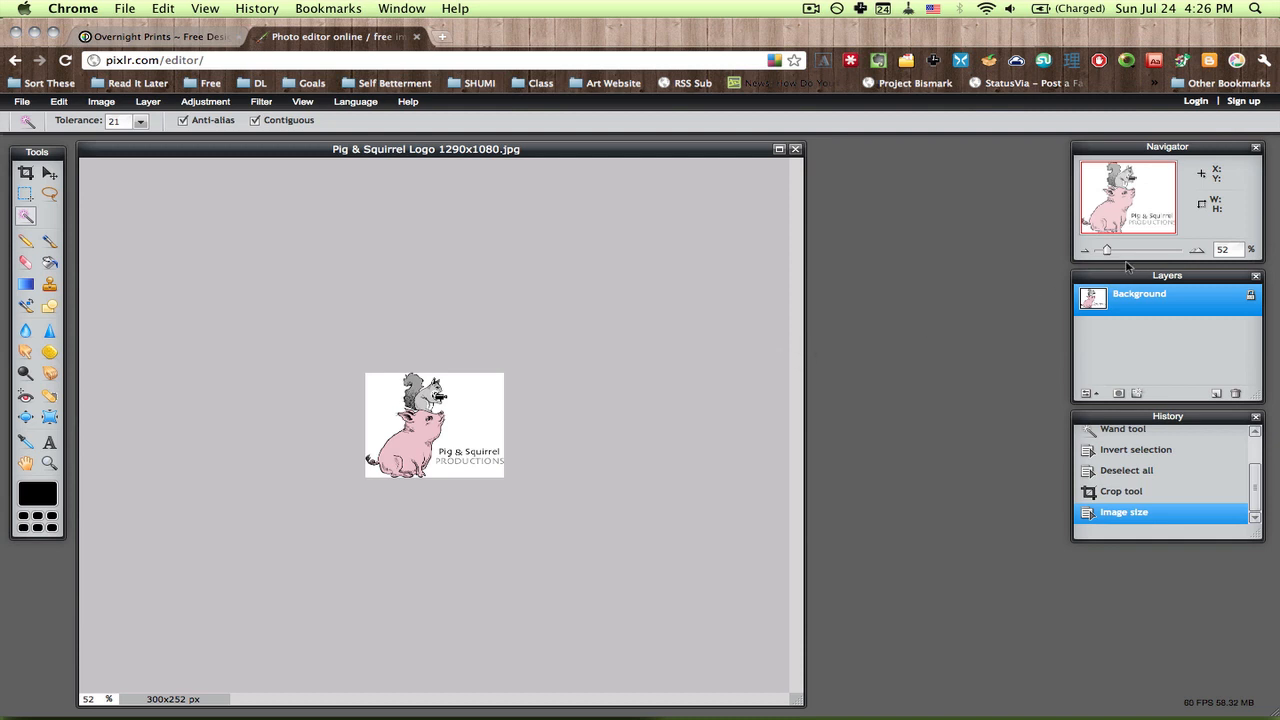
double_click(1229, 250)
text(100)
key(Return)
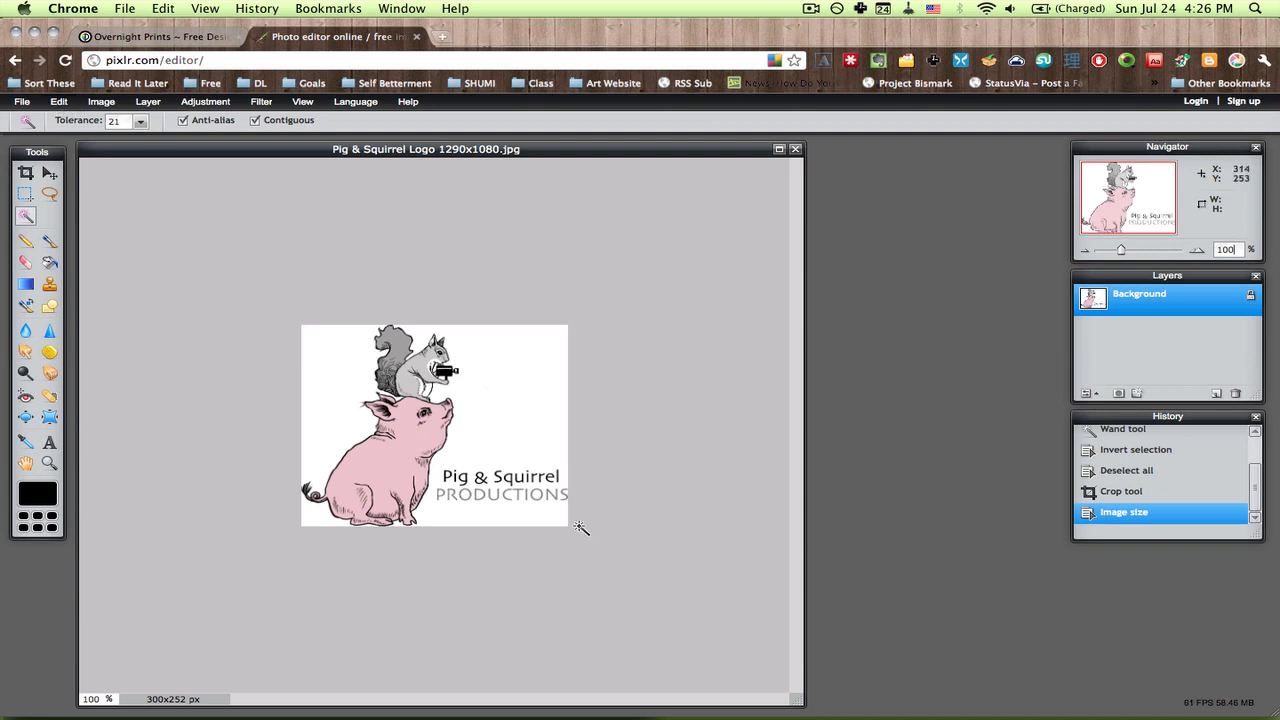
Start saving the image to the computer in JPEG format with the quality set to 100
click(21, 103)
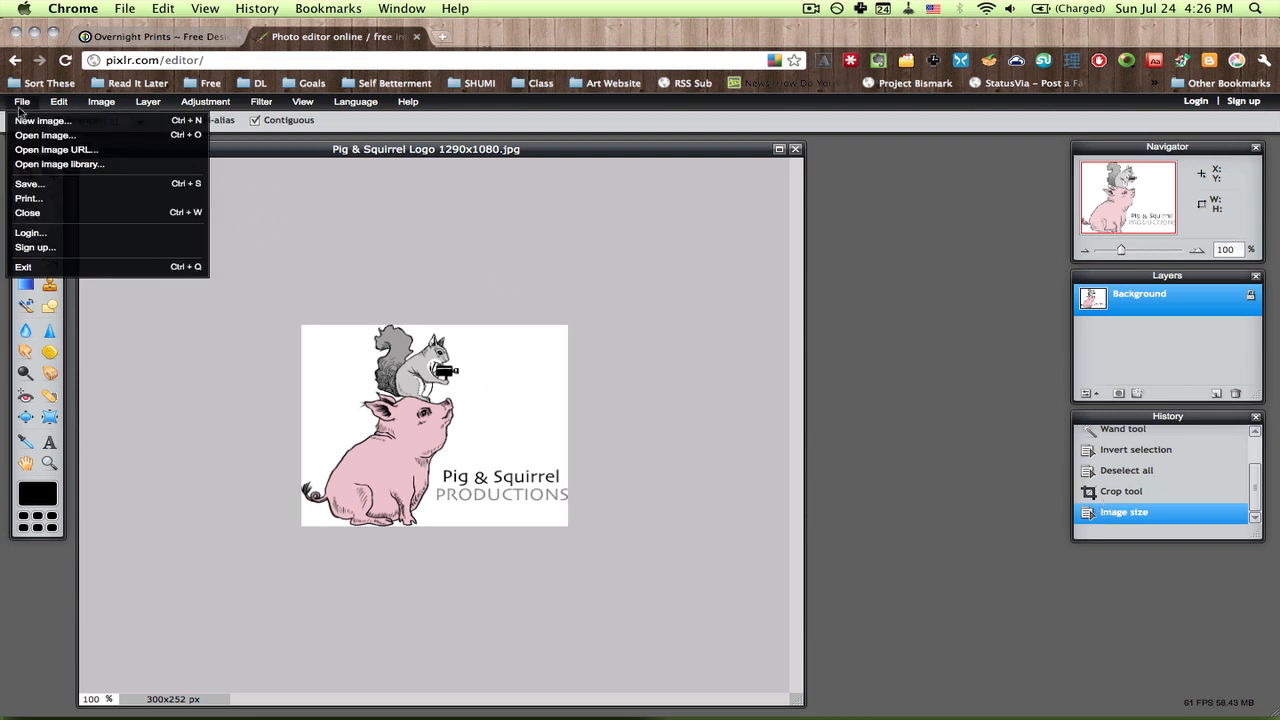
click(58, 187)
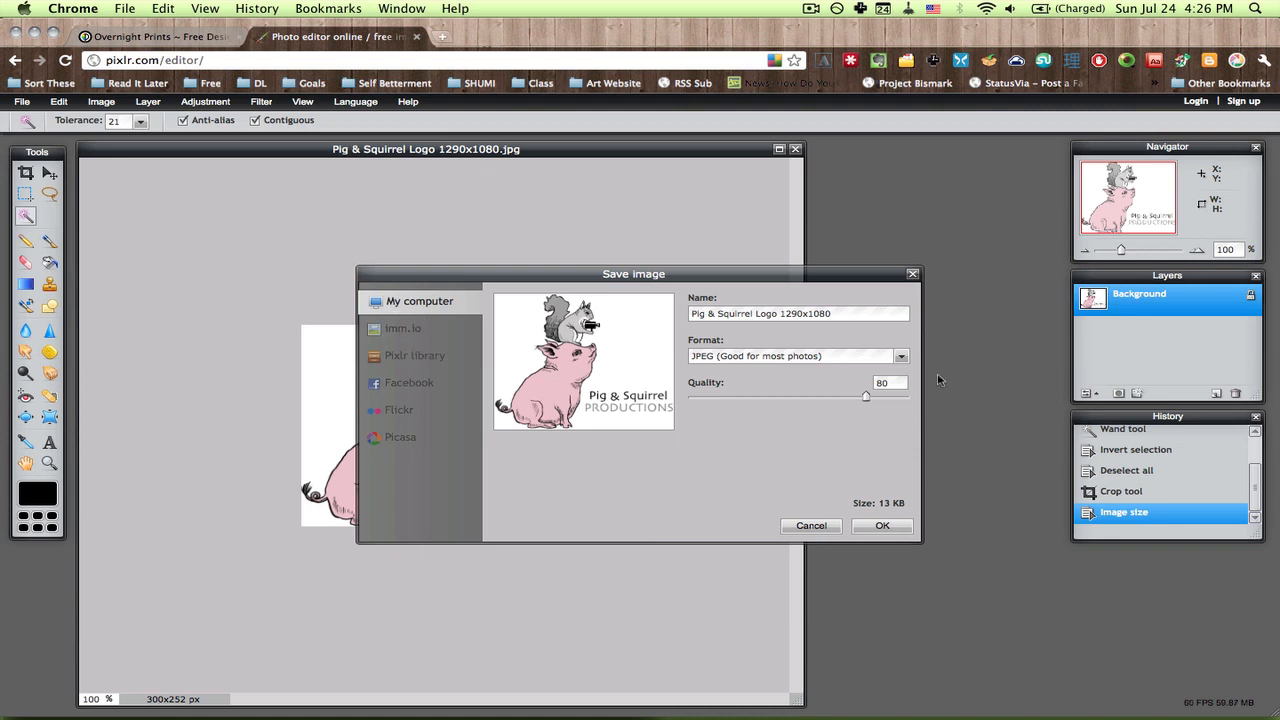
drag(867, 397, 912, 397)
click(901, 357)
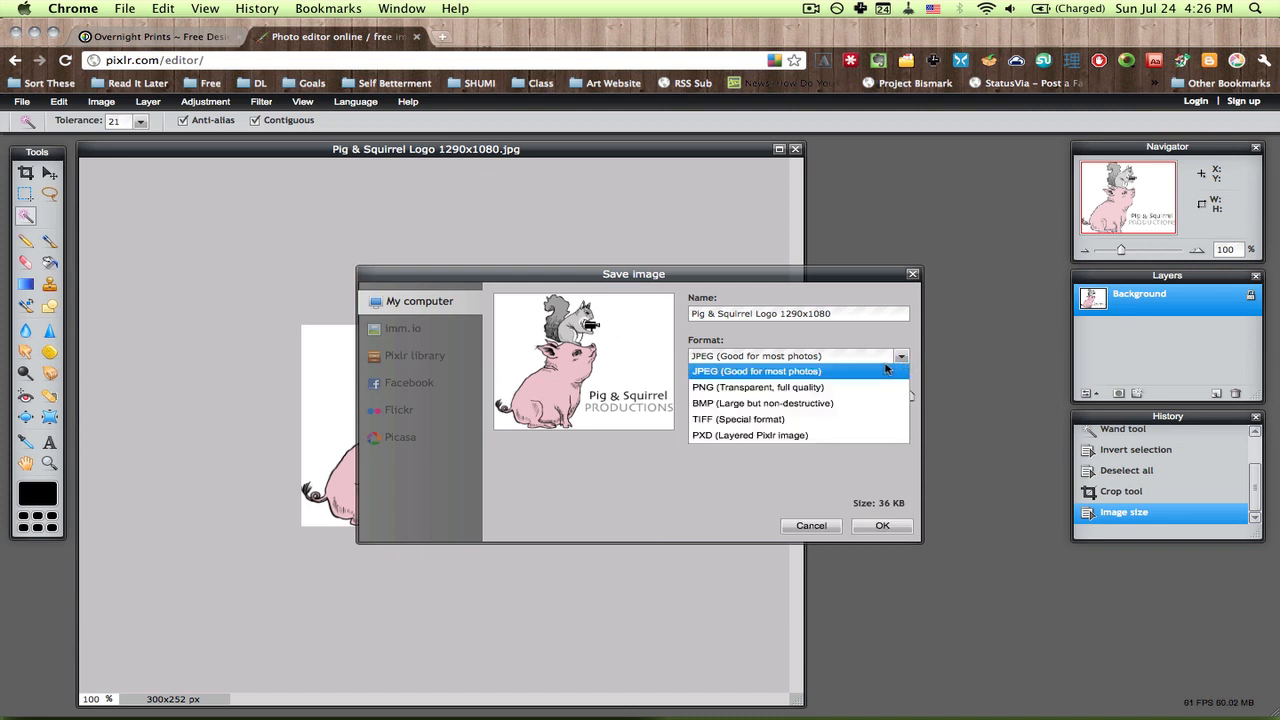
click(913, 352)
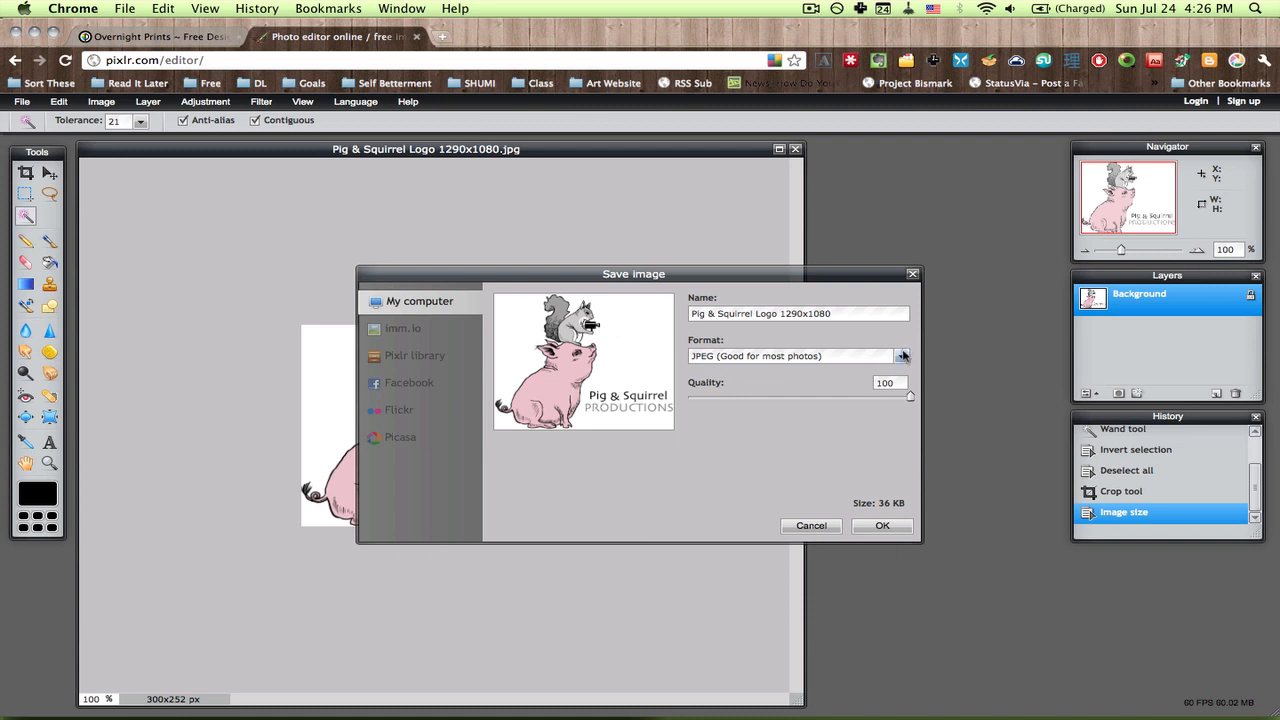
click(903, 357)
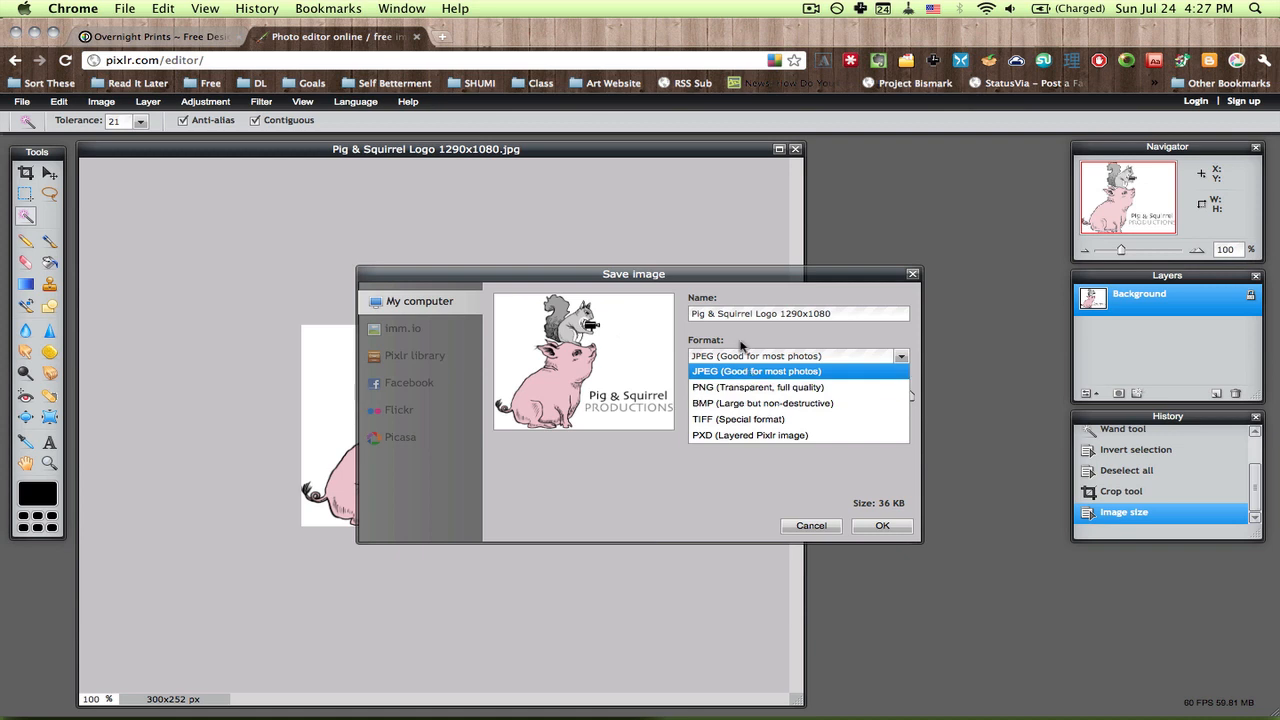
click(746, 350)
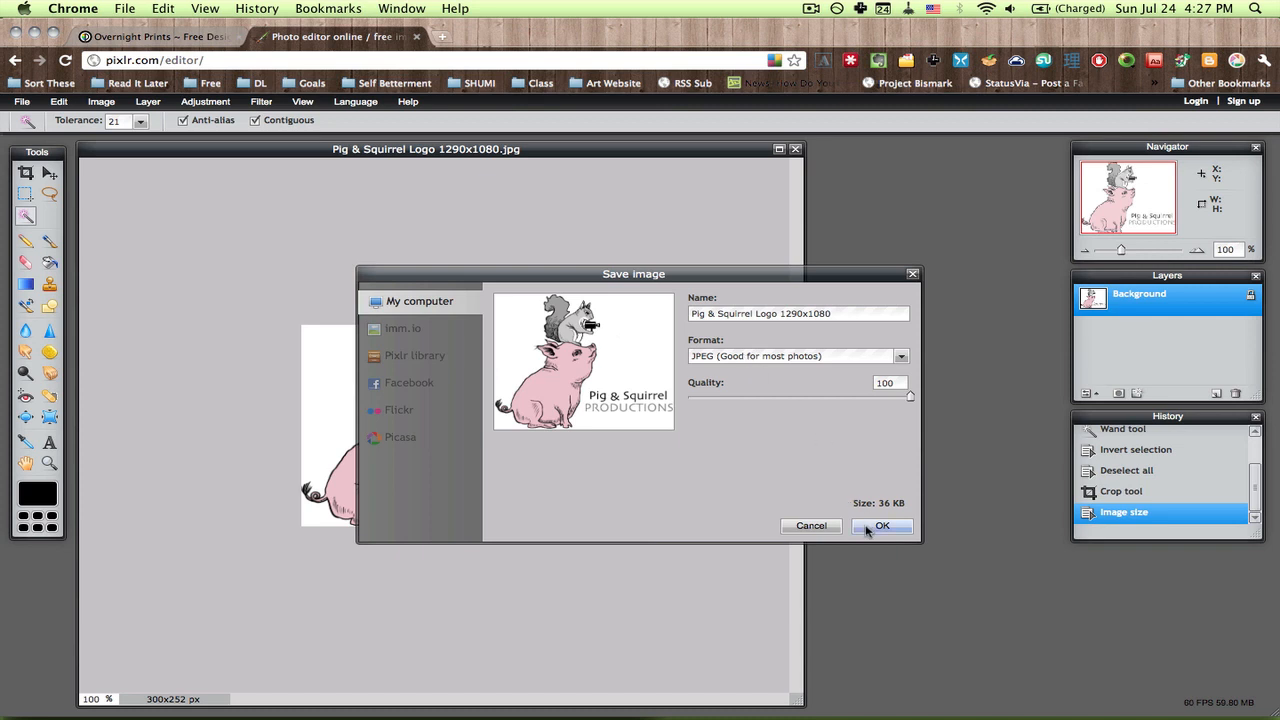
Name the file Pig & Squirrel Logo smaller and save it to the Desktop
drag(832, 314, 777, 314)
key(BackSpace)
text(smaller)
click(882, 526)
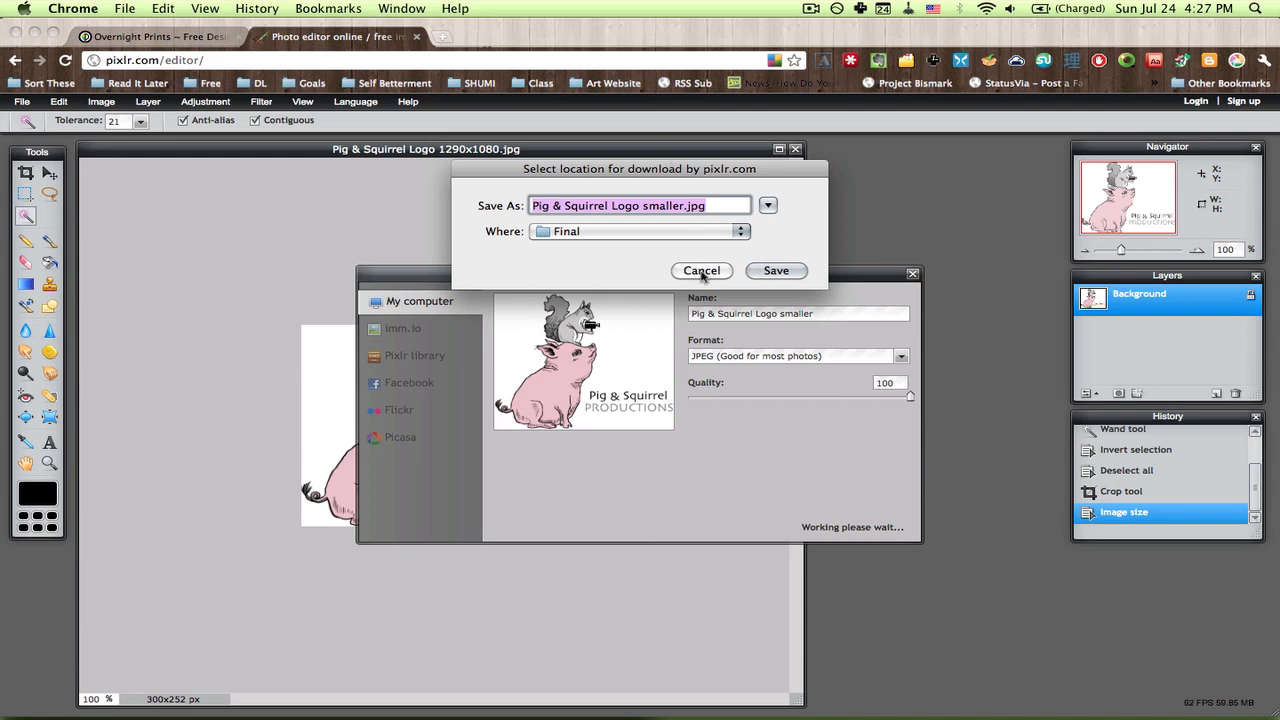
click(660, 231)
click(600, 320)
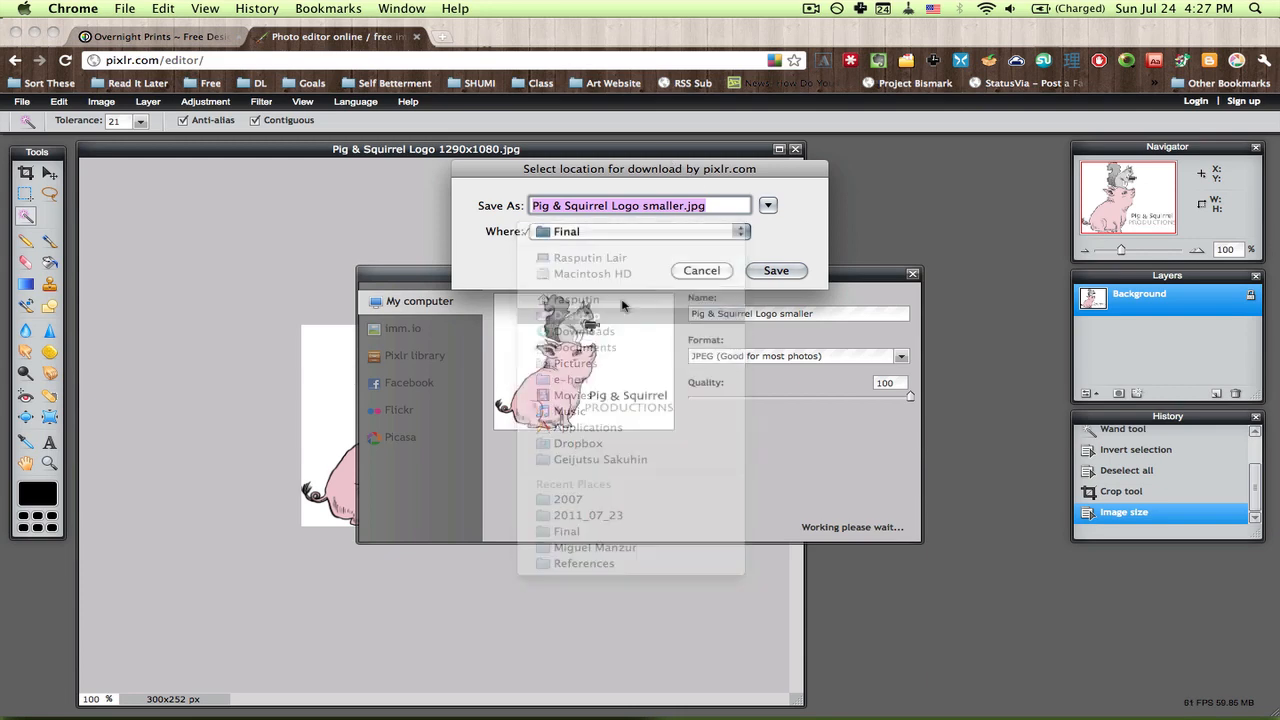
click(770, 272)
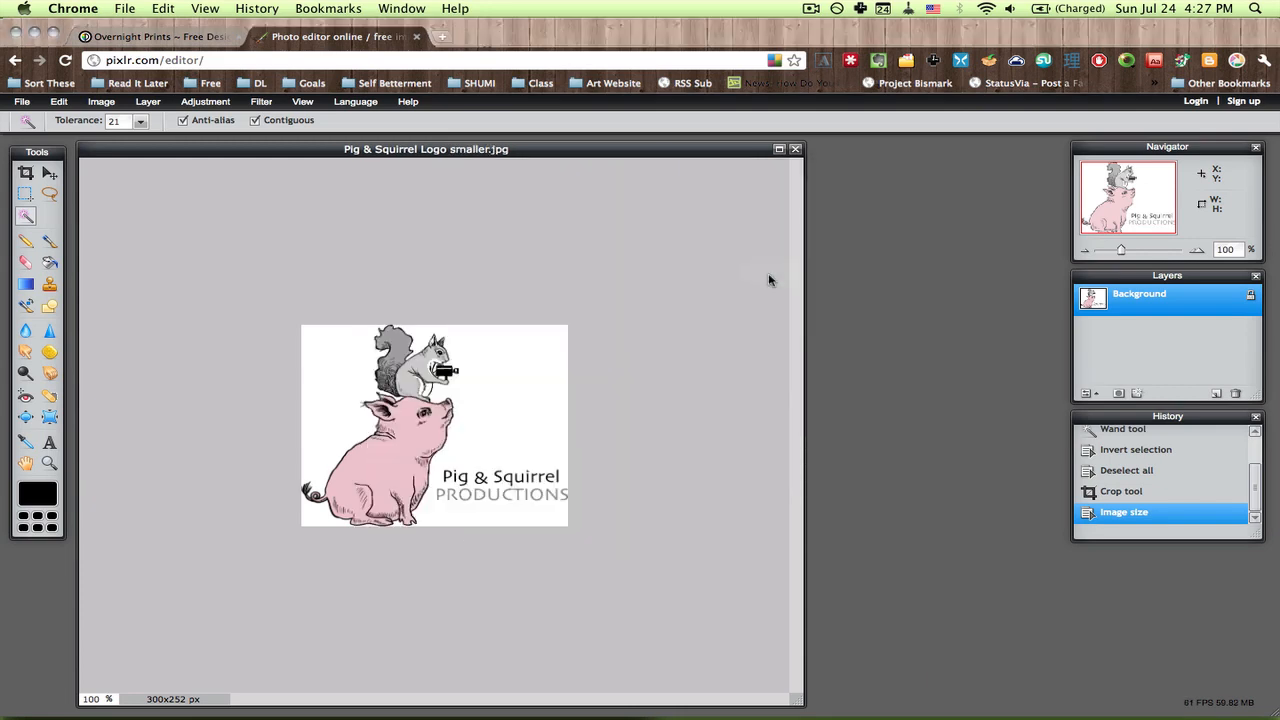
key(F11)
key(F11)
key(super+Tab)
key(super+Tab)
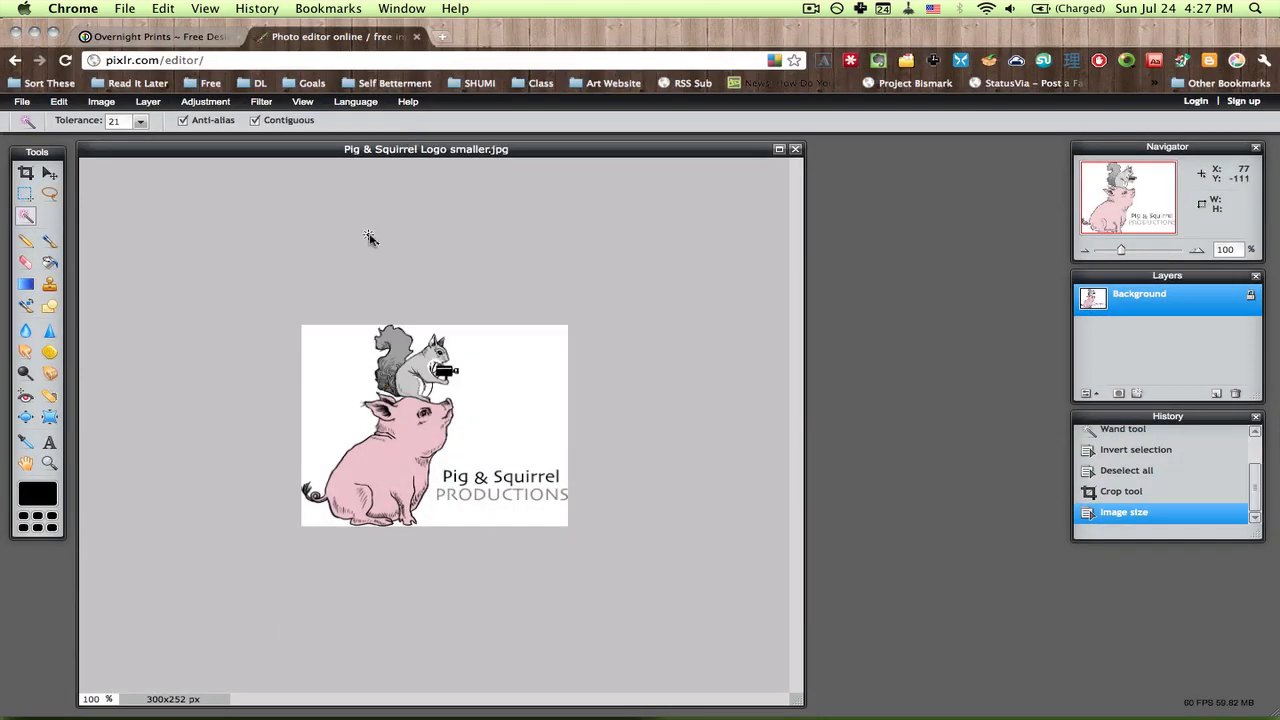